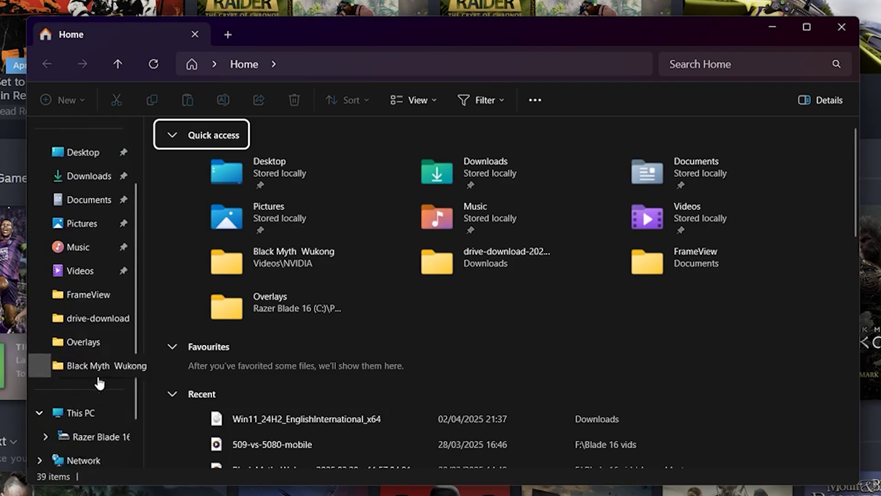
- Scroll down through the Steam game library
{"action": "scroll", "coordinate": [98, 382], "scroll_direction": "down", "scroll_amount": 1}
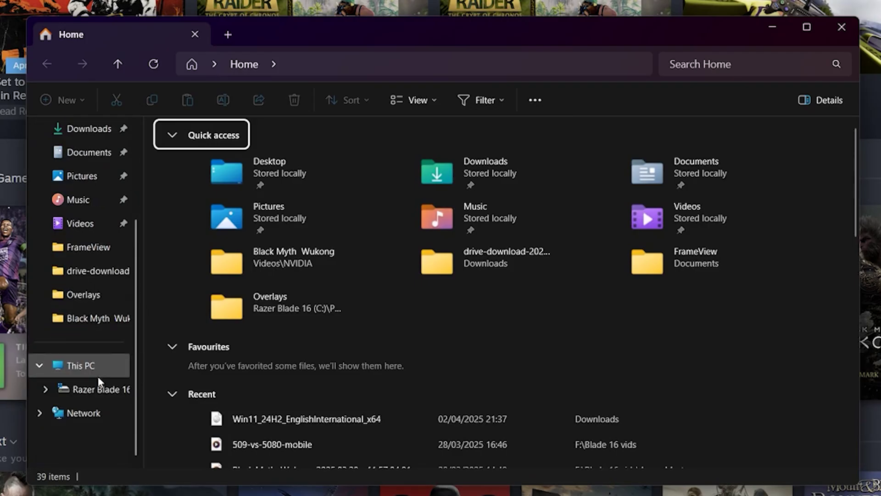
- Browse This PC > Razer Blade 16 (C:) > Program Files (x86) and bring up the Steam folder's context menu
{"action": "left_click", "coordinate": [99, 375]}
{"action": "double_click", "coordinate": [255, 161]}
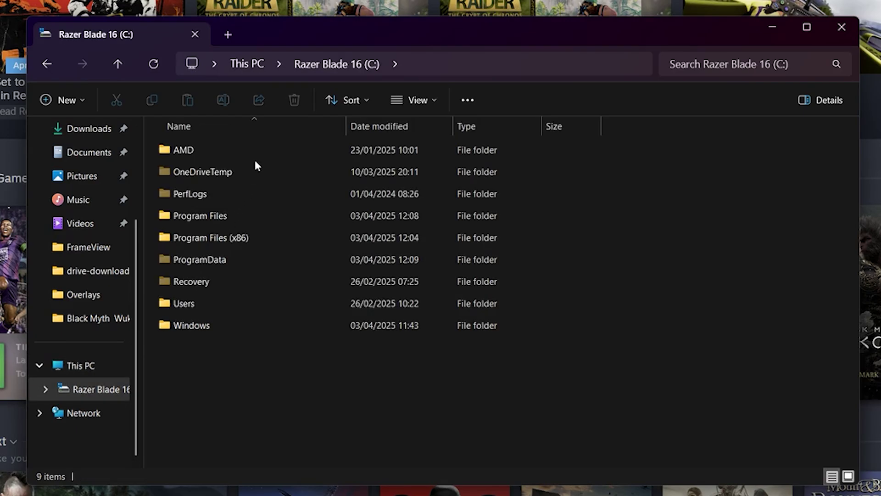
{"action": "double_click", "coordinate": [238, 237]}
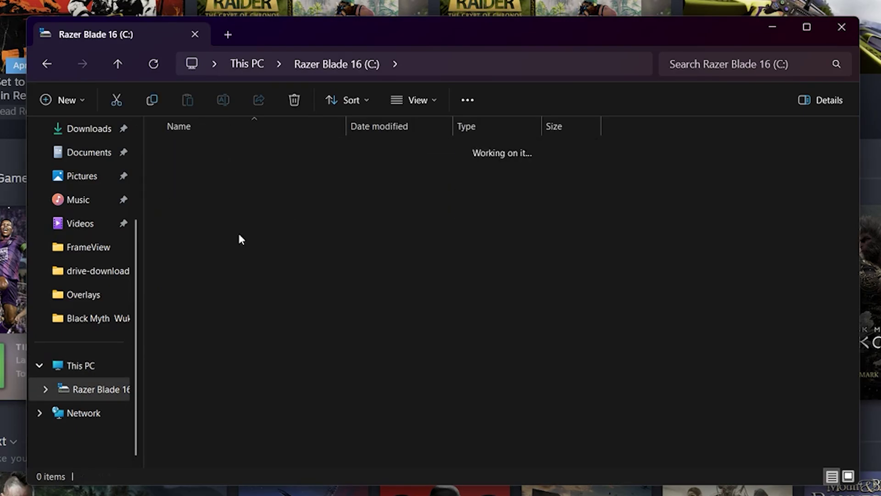
{"action": "left_click", "coordinate": [242, 392]}
{"action": "right_click", "coordinate": [243, 392]}
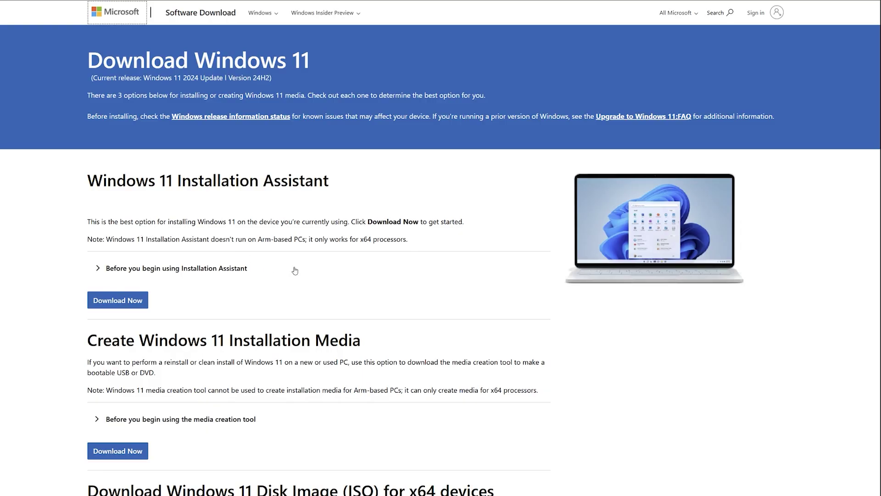
- Scroll down to the Windows 11 Disk Image (ISO) for x64 section and list its available images
{"action": "scroll", "coordinate": [335, 286], "scroll_direction": "down", "scroll_amount": 3}
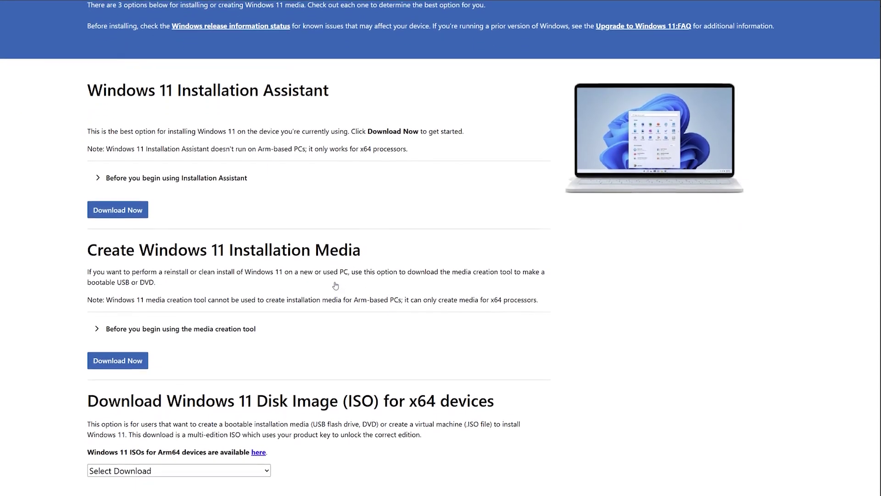
{"action": "scroll", "coordinate": [335, 285], "scroll_direction": "down", "scroll_amount": 1}
{"action": "scroll", "coordinate": [336, 286], "scroll_direction": "down", "scroll_amount": 3}
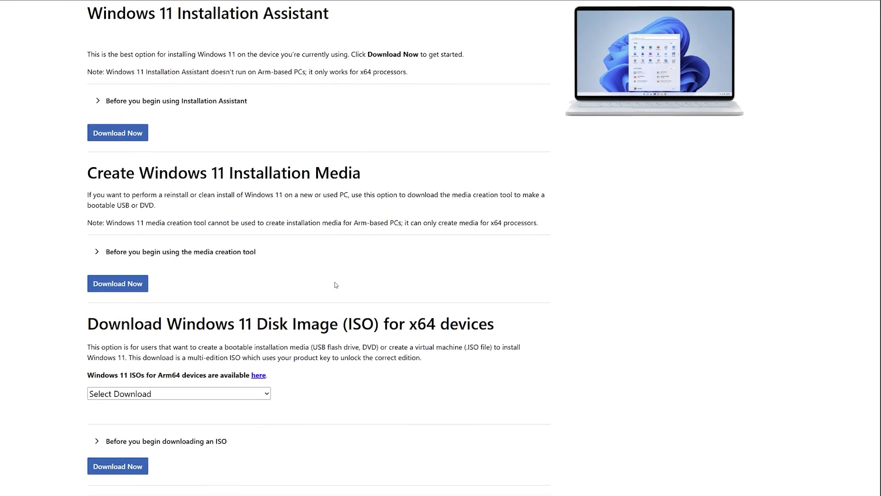
{"action": "scroll", "coordinate": [335, 284], "scroll_direction": "down", "scroll_amount": 3}
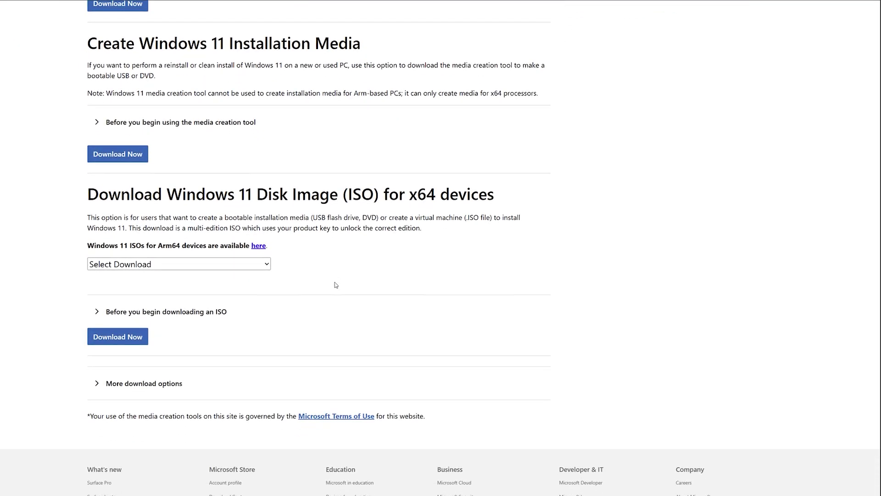
{"action": "left_click", "coordinate": [194, 265]}
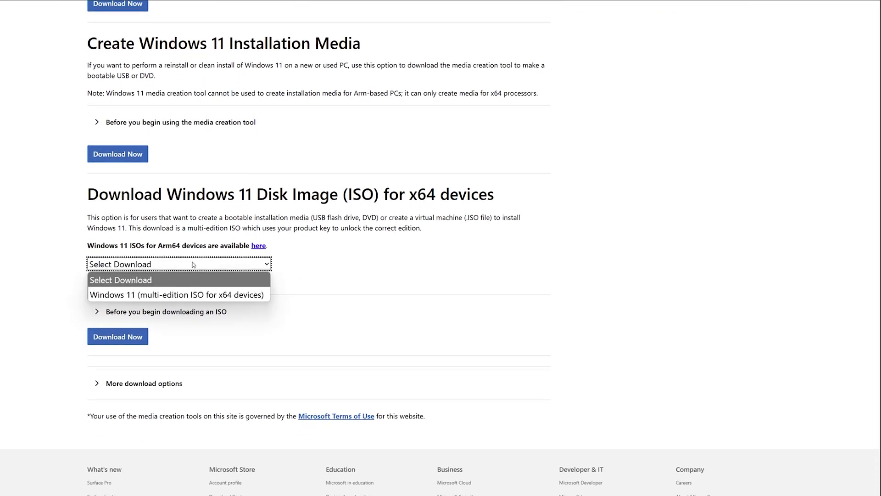
- Choose the Windows 11 multi-edition x64 ISO, set the language to English International, and confirm the download
{"action": "left_click", "coordinate": [196, 294]}
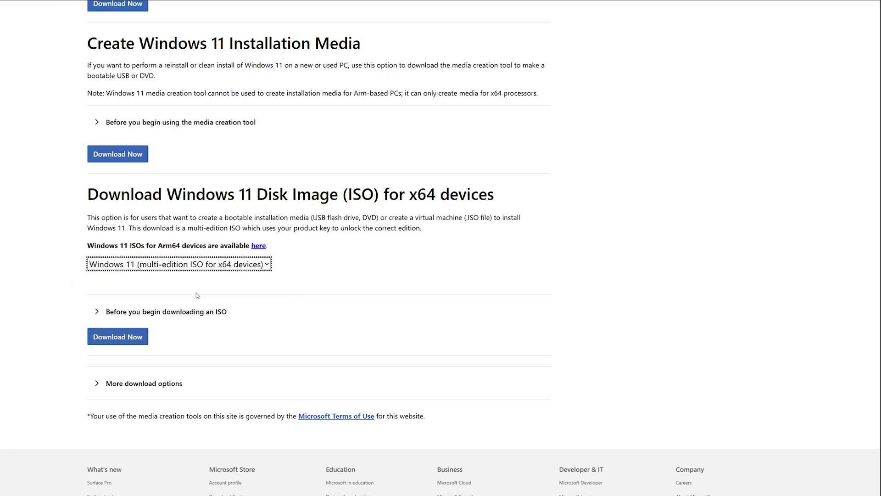
{"action": "left_click", "coordinate": [119, 338]}
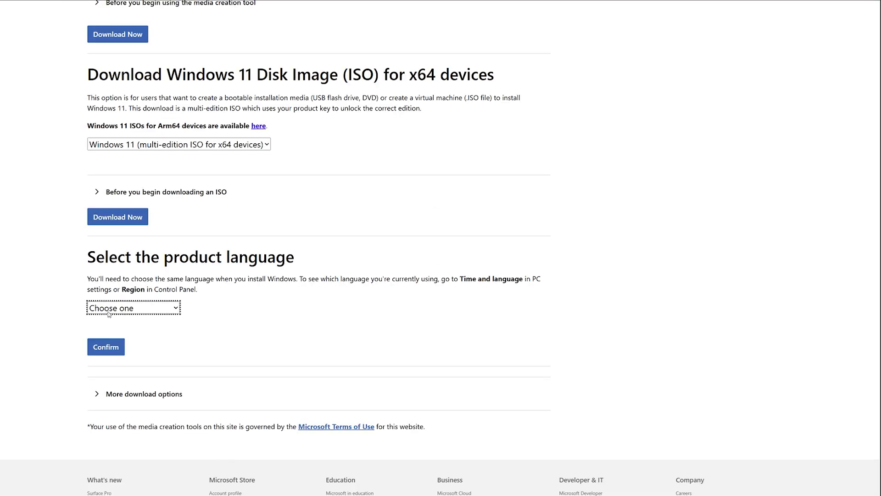
{"action": "left_click", "coordinate": [105, 307]}
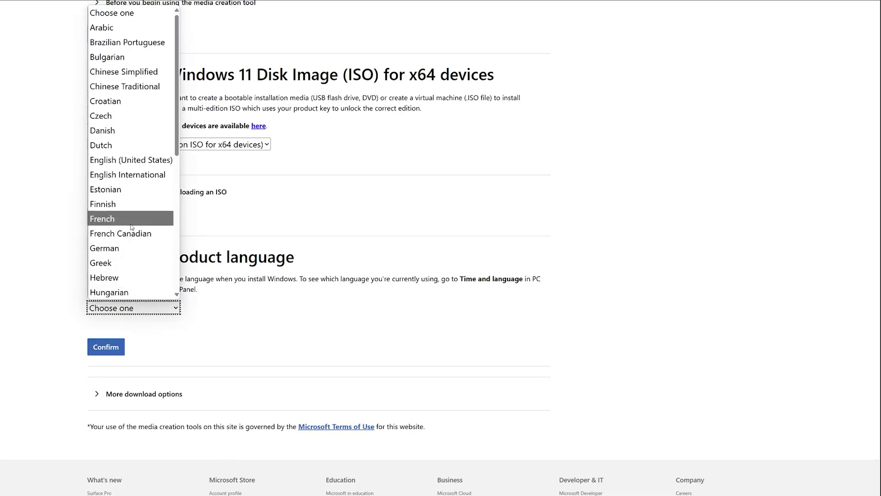
{"action": "left_click", "coordinate": [144, 176]}
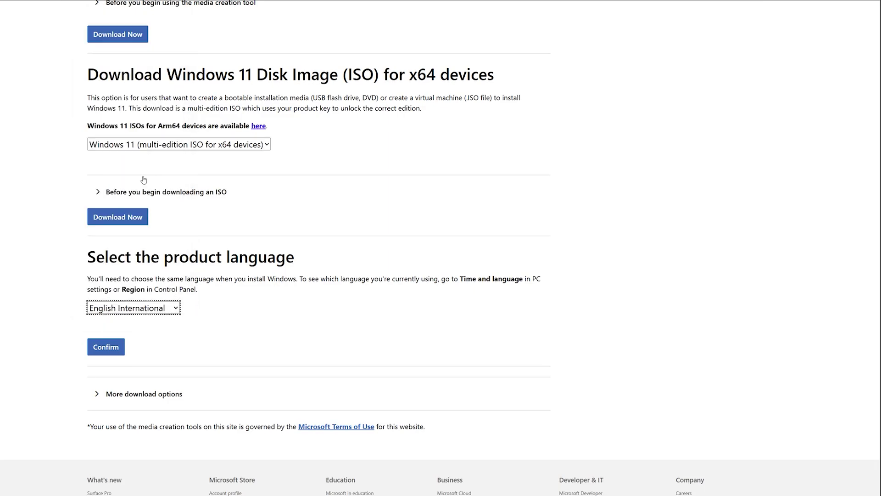
{"action": "left_click", "coordinate": [104, 347]}
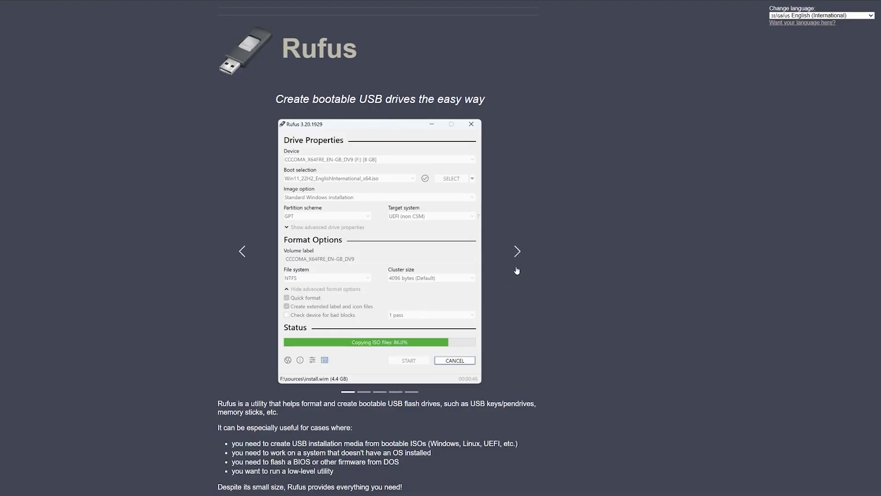
- Browse the Rufus screenshots, then download rufus-4.6.exe for Windows x64
{"action": "left_click", "coordinate": [516, 255]}
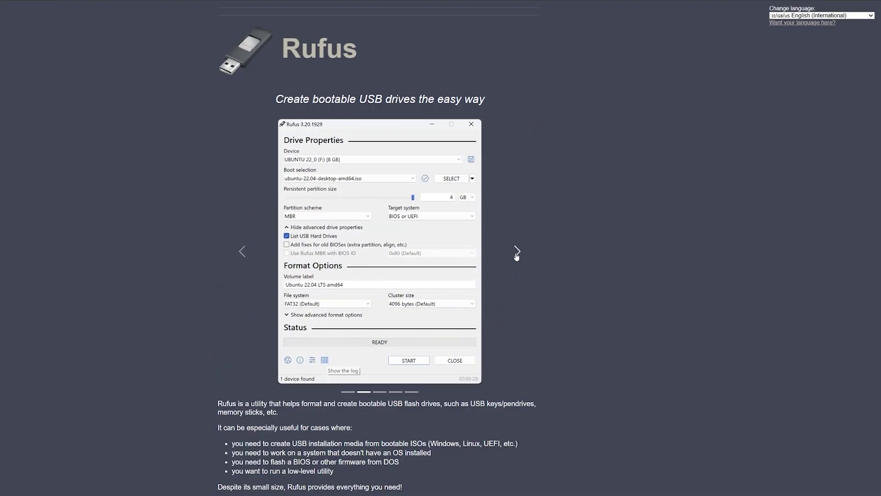
{"action": "left_click", "coordinate": [516, 255]}
{"action": "left_click", "coordinate": [516, 255]}
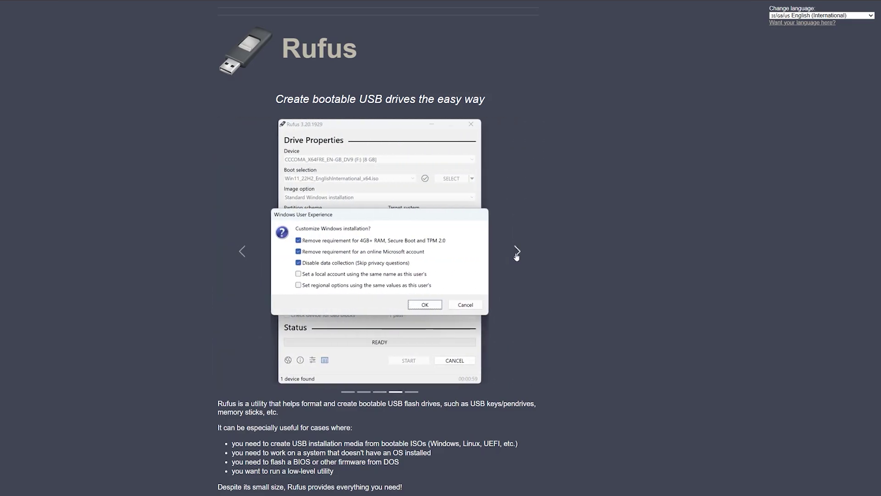
{"action": "scroll", "coordinate": [516, 255], "scroll_direction": "down", "scroll_amount": 7}
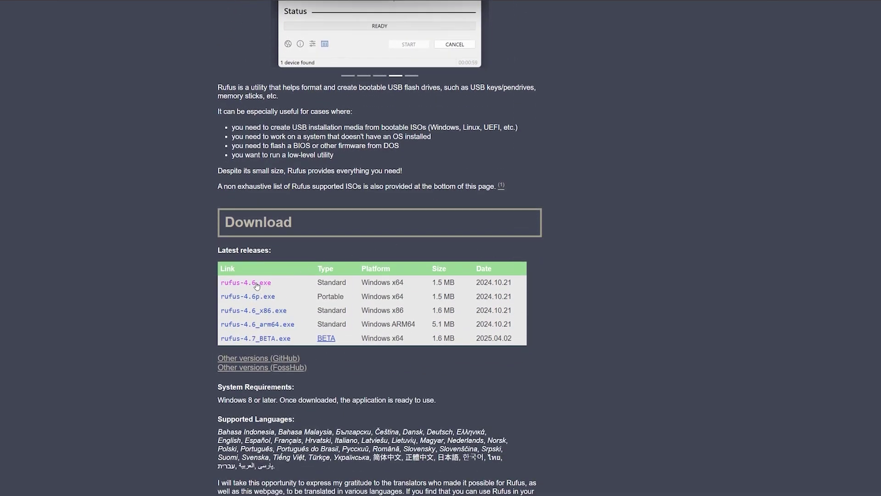
{"action": "left_click", "coordinate": [257, 283]}
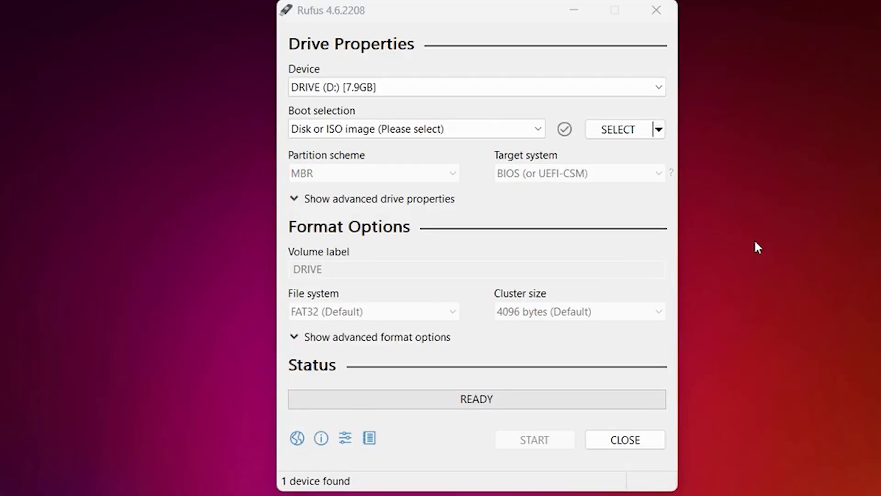
- Target the 7.9GB DRIVE (D:) and load Win11_24H2_EnglishInternational_x64.iso from Downloads
{"action": "left_click", "coordinate": [411, 80]}
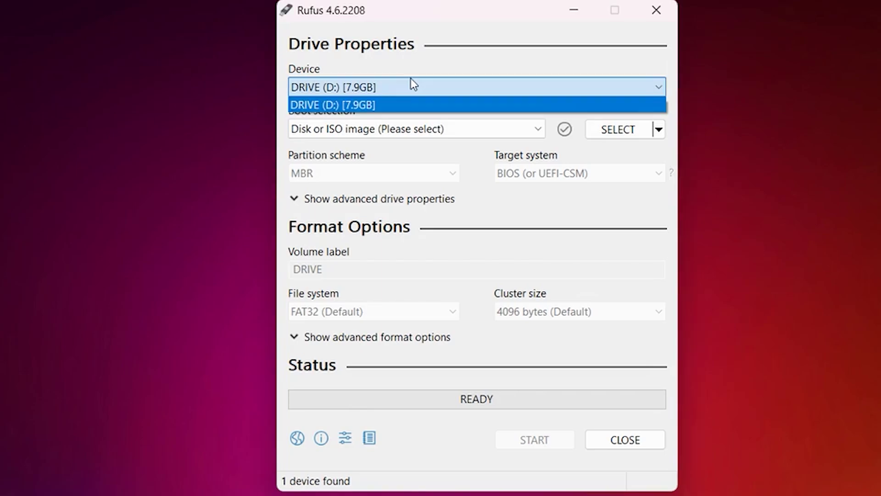
{"action": "left_click", "coordinate": [357, 105]}
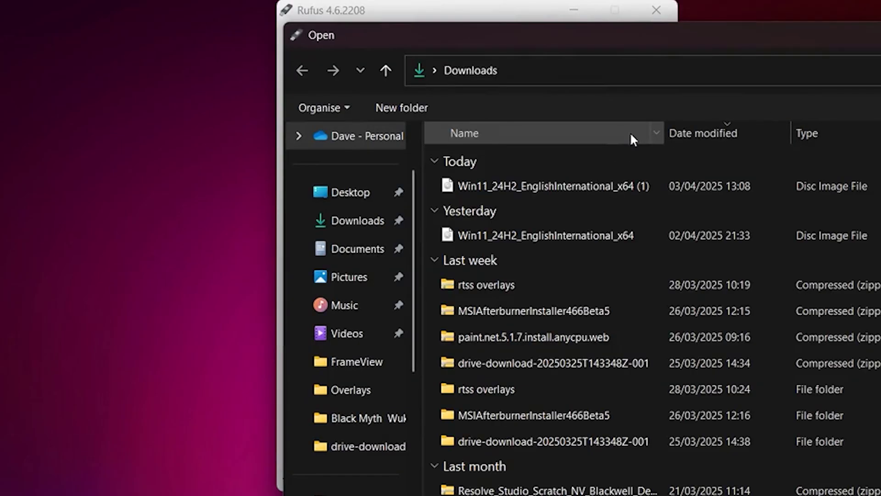
{"action": "double_click", "coordinate": [535, 235]}
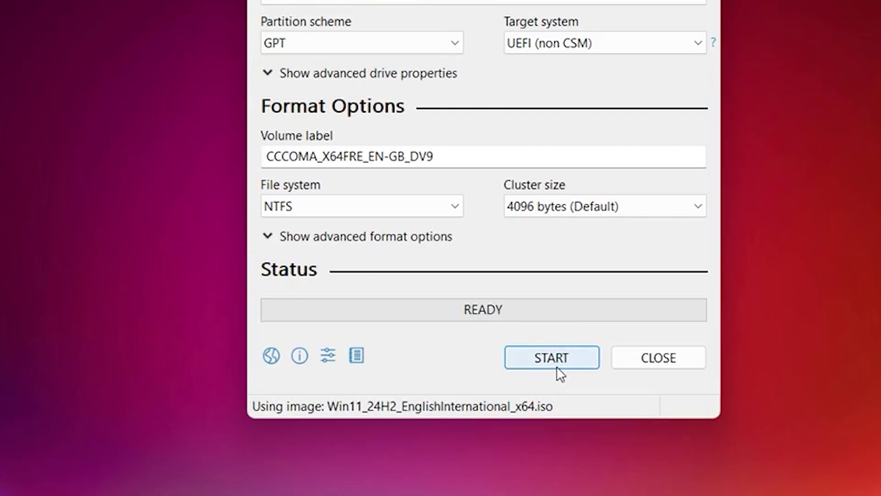
- Start the write, accept the Windows User Experience options, and confirm erasing the USB drive
{"action": "left_click", "coordinate": [552, 362]}
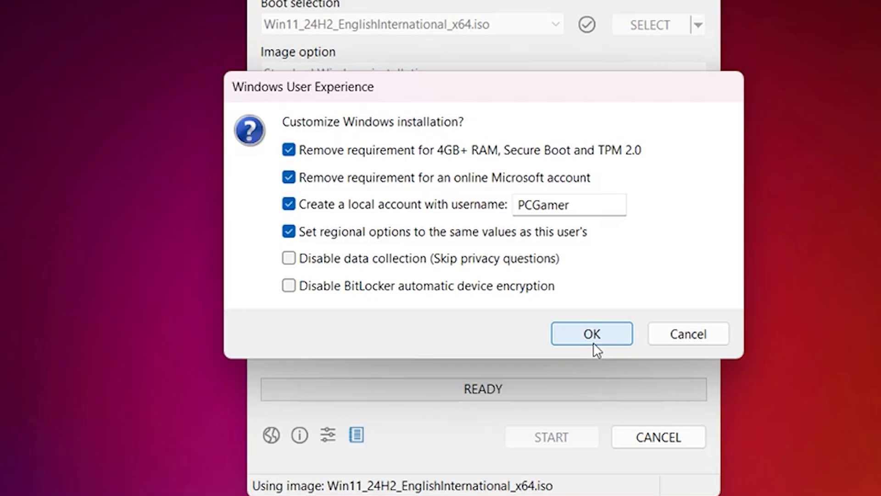
{"action": "left_click", "coordinate": [593, 343]}
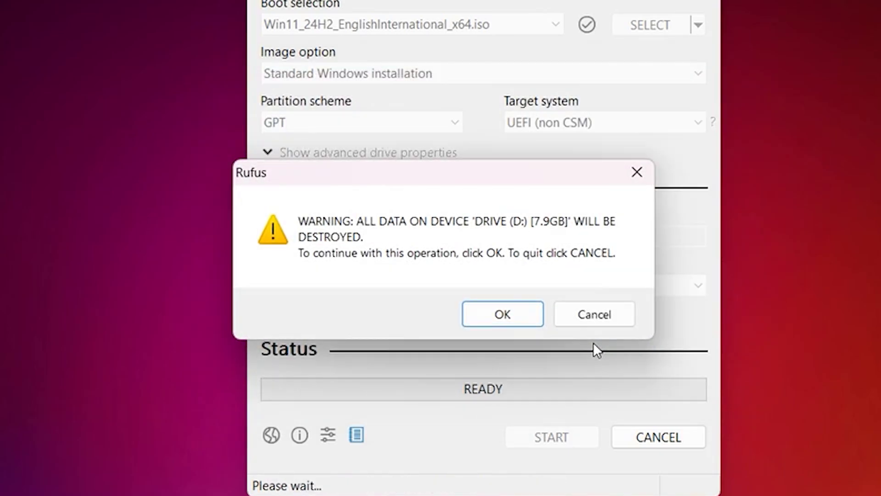
{"action": "left_click", "coordinate": [491, 320]}
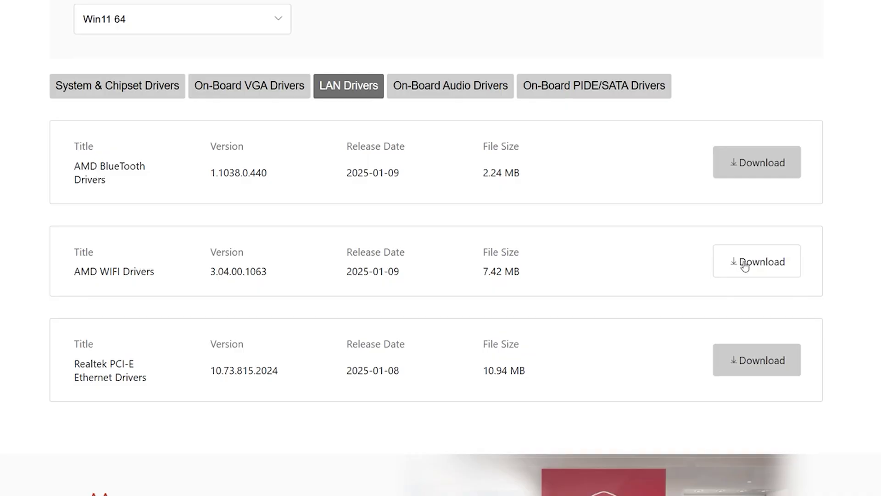
- Download the AMD WIFI Drivers package and copy the AMD_WIFI_Drivers folder onto the USB drive
{"action": "left_click", "coordinate": [744, 262]}
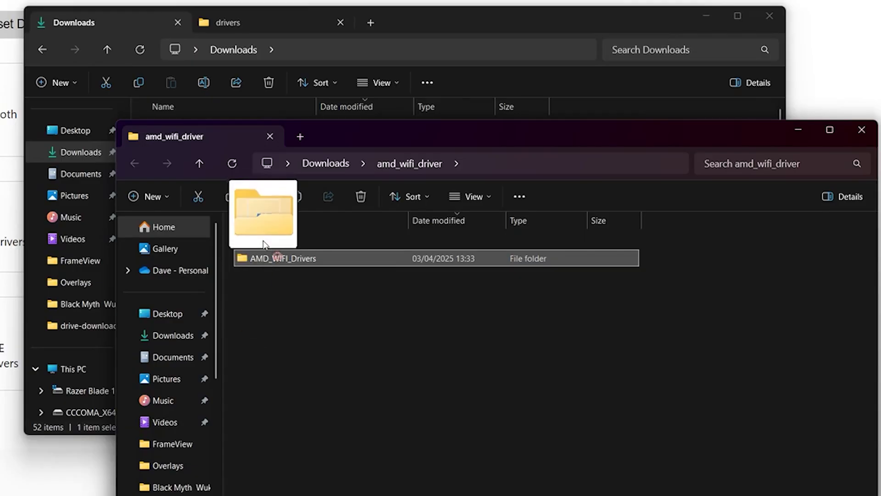
{"action": "left_click_drag", "start_coordinate": [255, 252], "coordinate": [236, 354]}
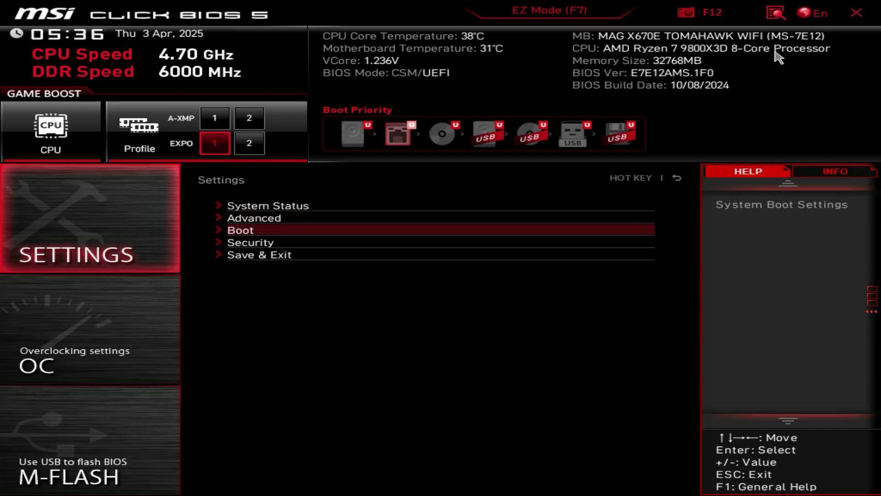
- Review Boot Options #1–#7 under Settings > Boot, then move to Save & Exit
{"action": "key", "text": "Return"}
{"action": "key", "text": "Down"}
{"action": "key", "text": "Down"}
{"action": "key", "text": "Down"}
{"action": "key", "text": "Down"}
{"action": "key", "text": "Down"}
{"action": "key", "text": "Down"}
{"action": "key", "text": "Down"}
{"action": "key", "text": "Down"}
{"action": "key", "text": "Down"}
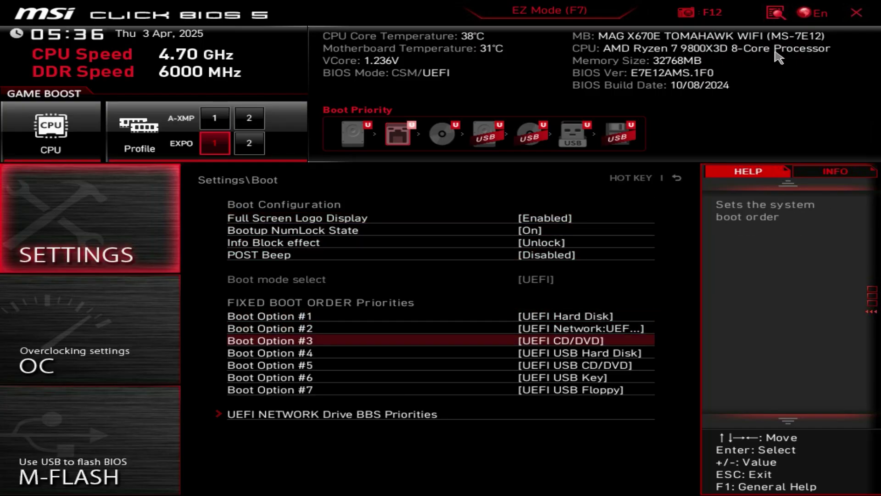
{"action": "key", "text": "Down"}
{"action": "key", "text": "Down"}
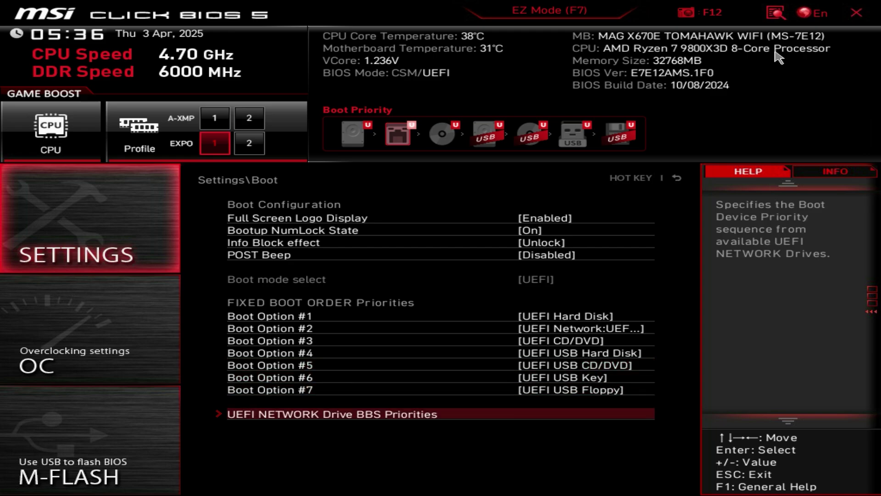
{"action": "key", "text": "Up"}
{"action": "key", "text": "Up"}
{"action": "key", "text": "Up"}
{"action": "key", "text": "Up"}
{"action": "key", "text": "Up"}
{"action": "key", "text": "Up"}
{"action": "key", "text": "Up"}
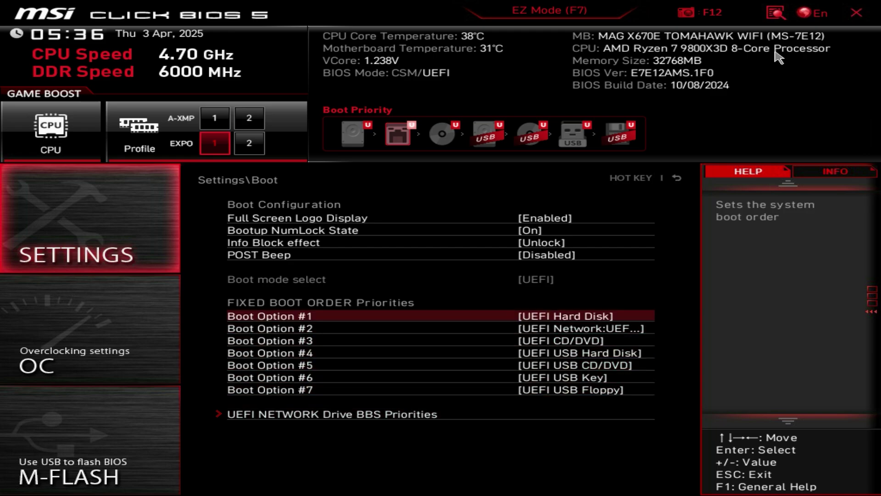
{"action": "key", "text": "Escape"}
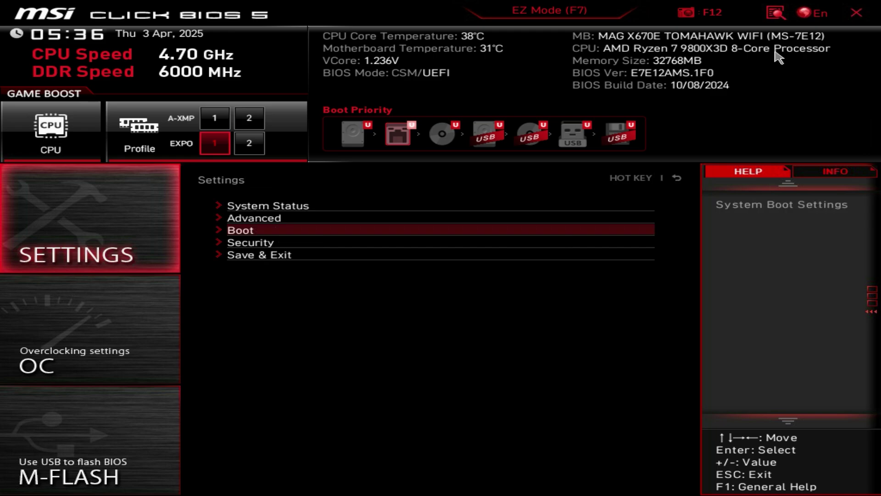
{"action": "key", "text": "Down"}
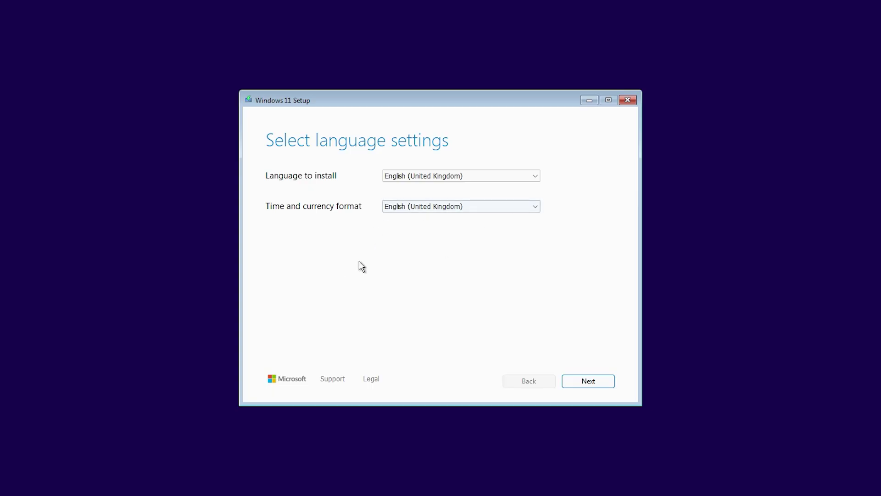
- Keep English (United Kingdom) for the install language and time and currency format
{"action": "left_click", "coordinate": [519, 179]}
{"action": "left_click", "coordinate": [519, 179]}
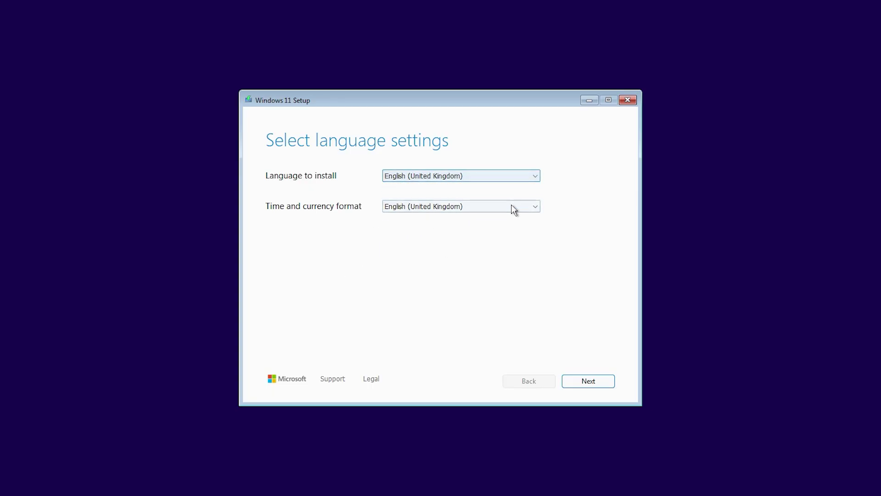
{"action": "left_click", "coordinate": [511, 206]}
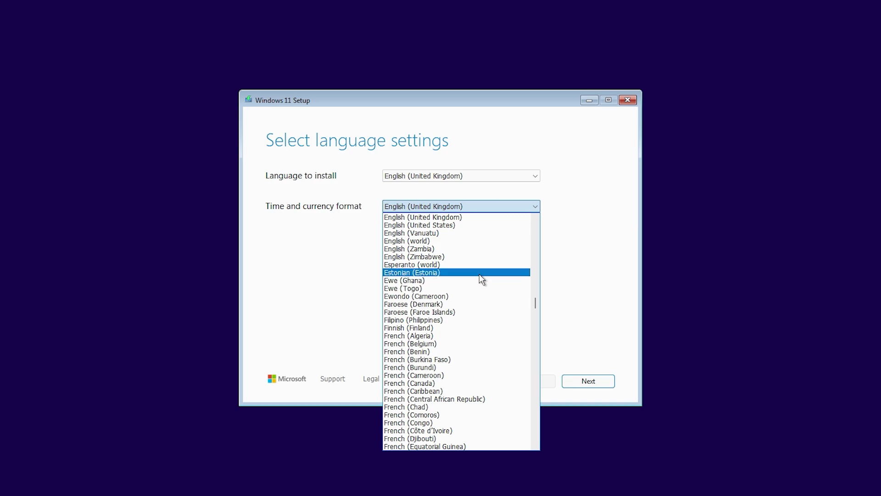
{"action": "left_click", "coordinate": [557, 230]}
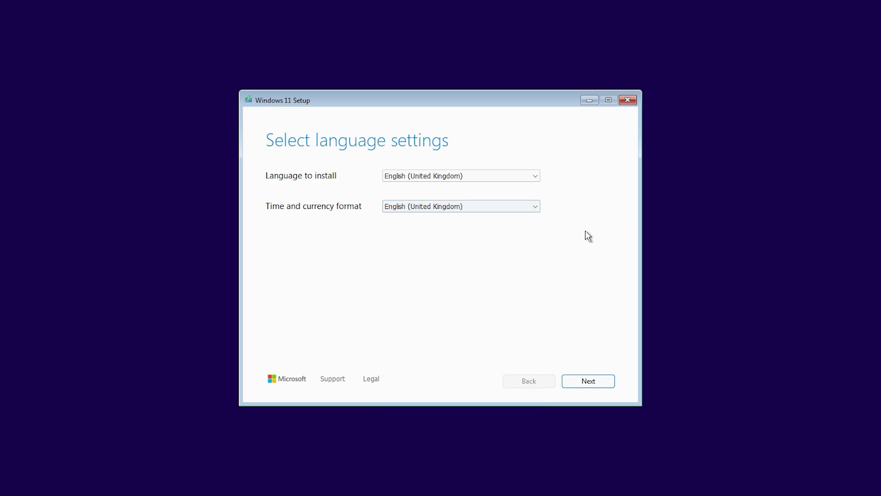
{"action": "left_click", "coordinate": [575, 379]}
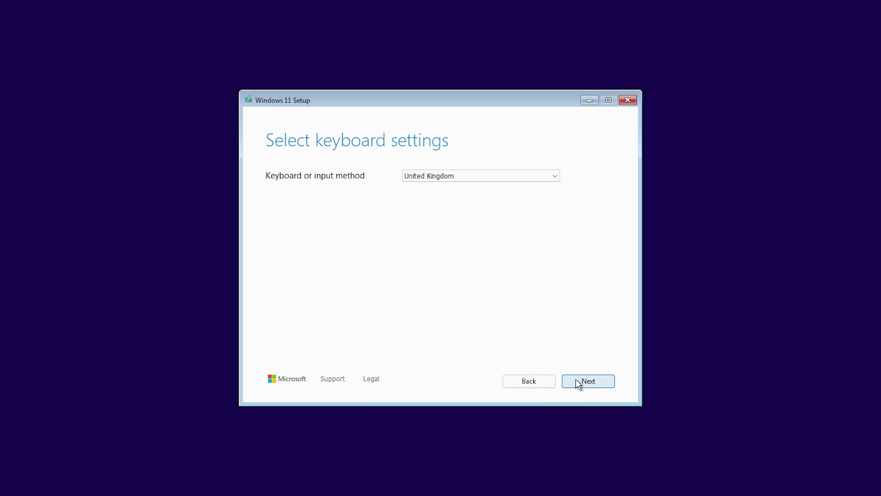
- Choose a clean Windows 11 install, accept the licence terms, and select Disk 0's unallocated space
{"action": "left_click", "coordinate": [575, 379]}
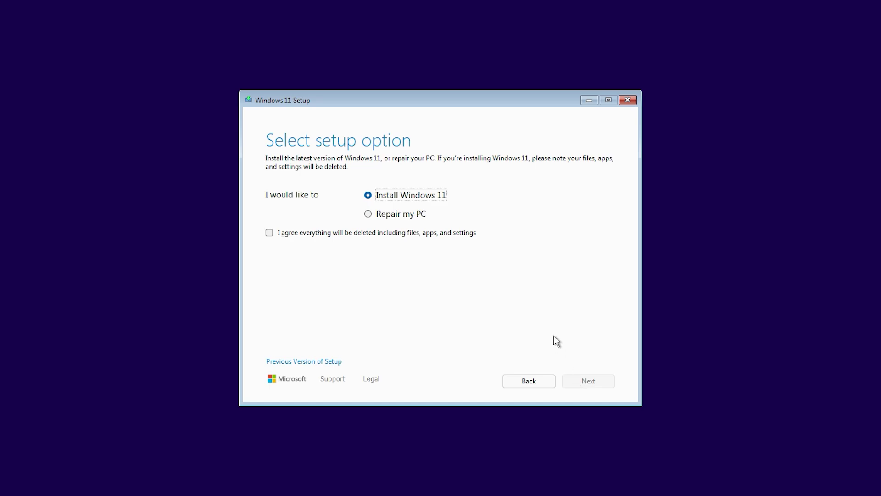
{"action": "left_click", "coordinate": [322, 232]}
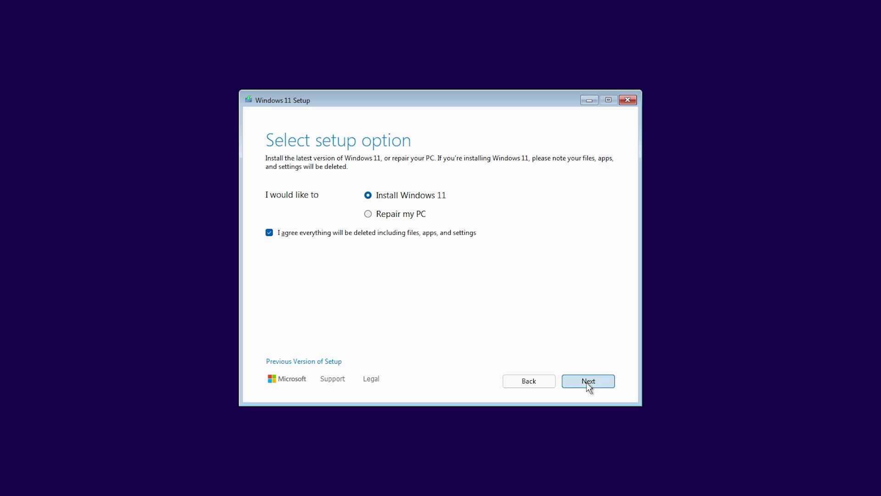
{"action": "left_click", "coordinate": [588, 381]}
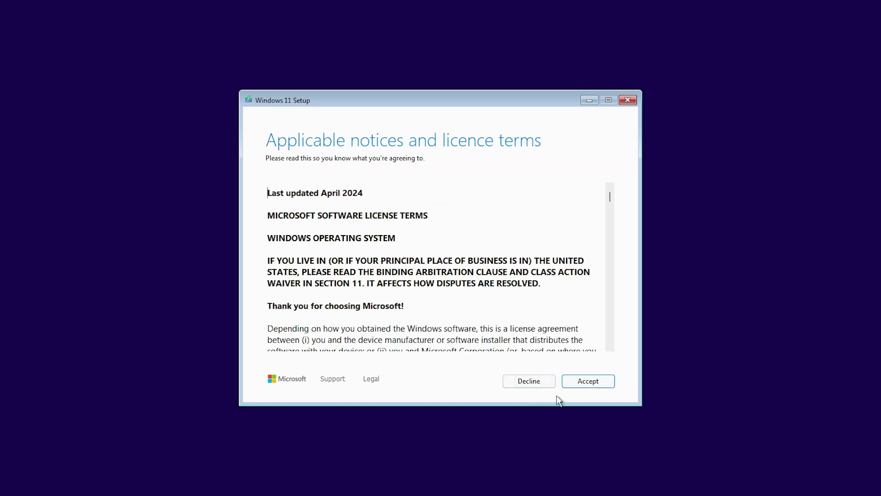
{"action": "scroll", "coordinate": [542, 317], "scroll_direction": "down", "scroll_amount": 10}
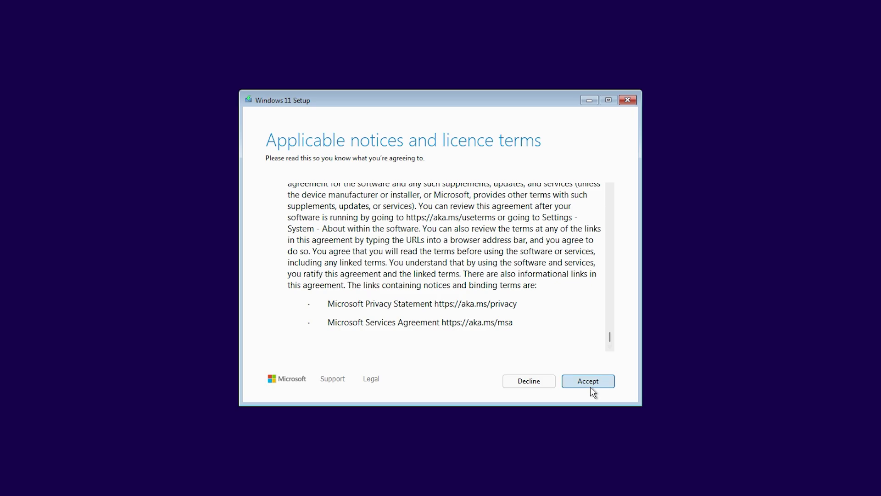
{"action": "left_click", "coordinate": [590, 387]}
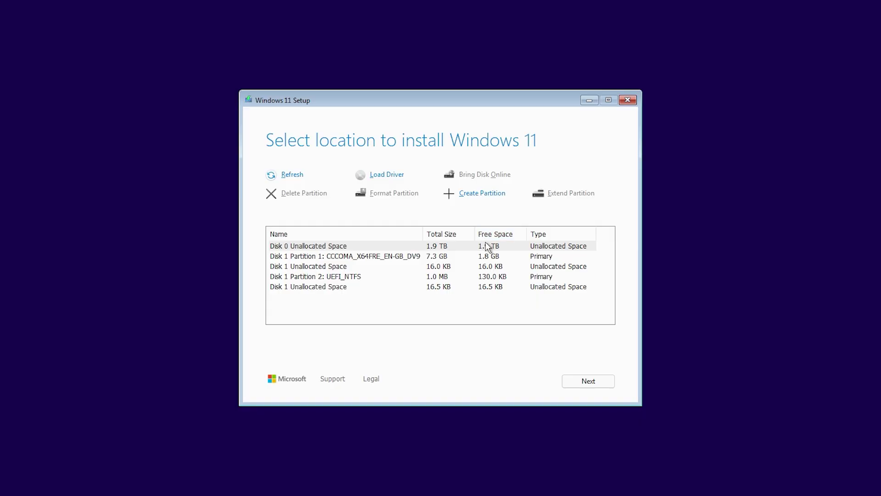
{"action": "left_click", "coordinate": [487, 247]}
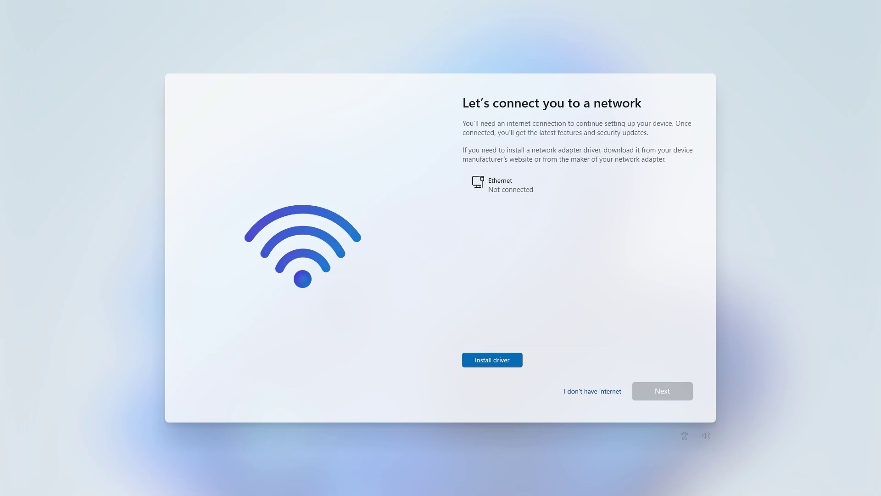
- Install the network driver from the AMD_WIFI_Drivers folder in D:\drivers on the USB drive
{"action": "left_click", "coordinate": [489, 360]}
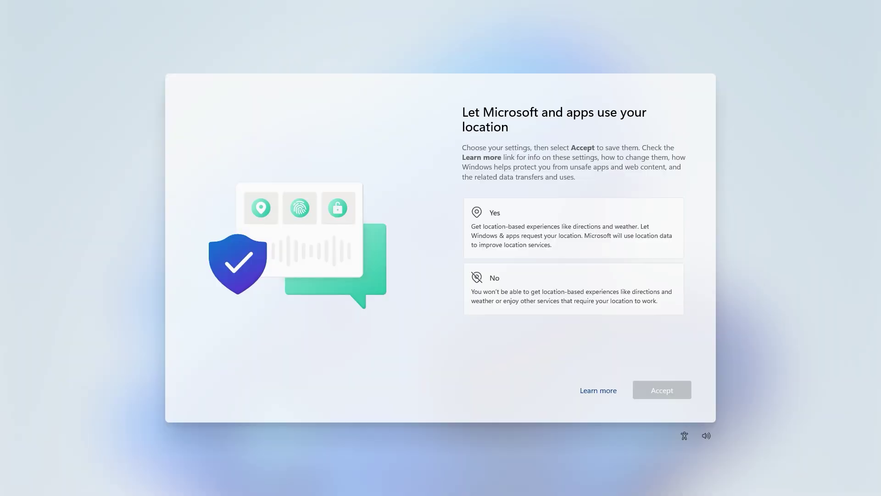
- Accept 'Required only' diagnostic data and decline tailored experiences on the privacy pages
{"action": "scroll", "coordinate": [576, 341], "scroll_direction": "down", "scroll_amount": 1}
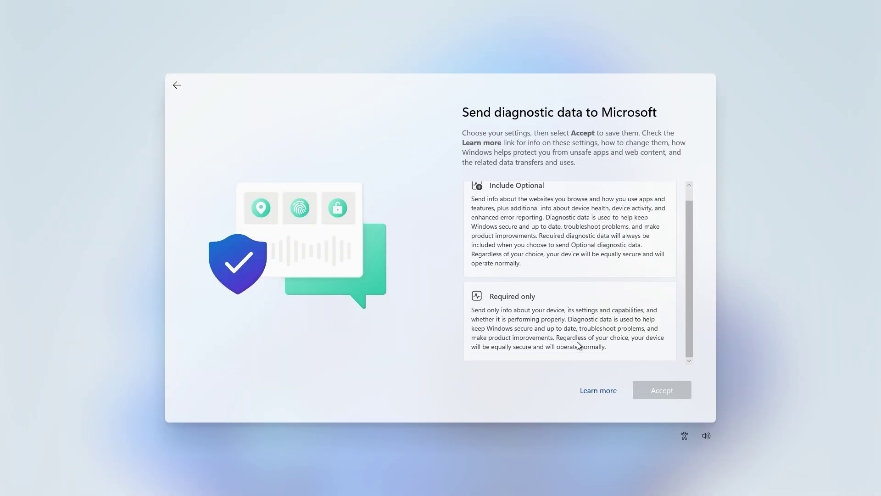
{"action": "left_click", "coordinate": [580, 339]}
{"action": "left_click", "coordinate": [663, 392]}
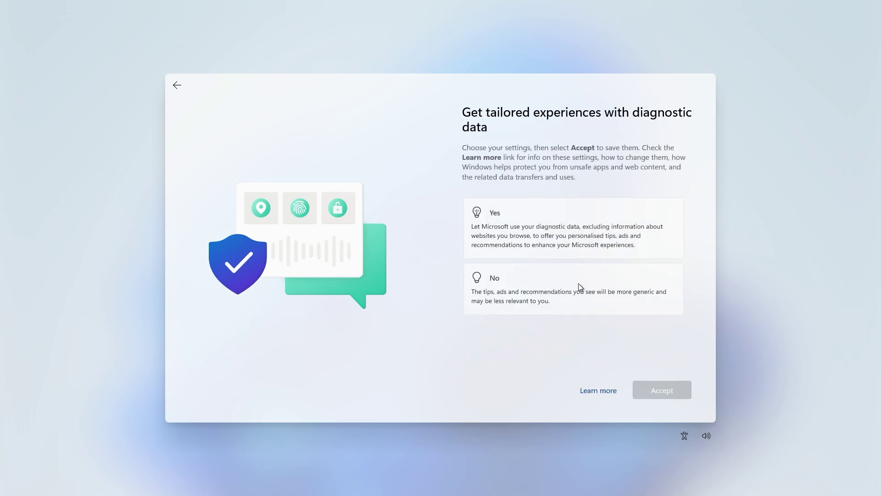
{"action": "left_click", "coordinate": [579, 283]}
{"action": "left_click", "coordinate": [660, 392]}
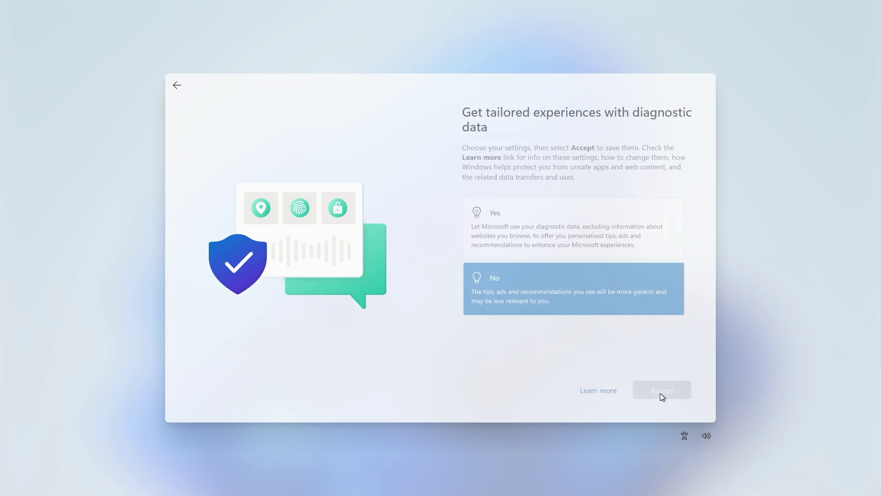